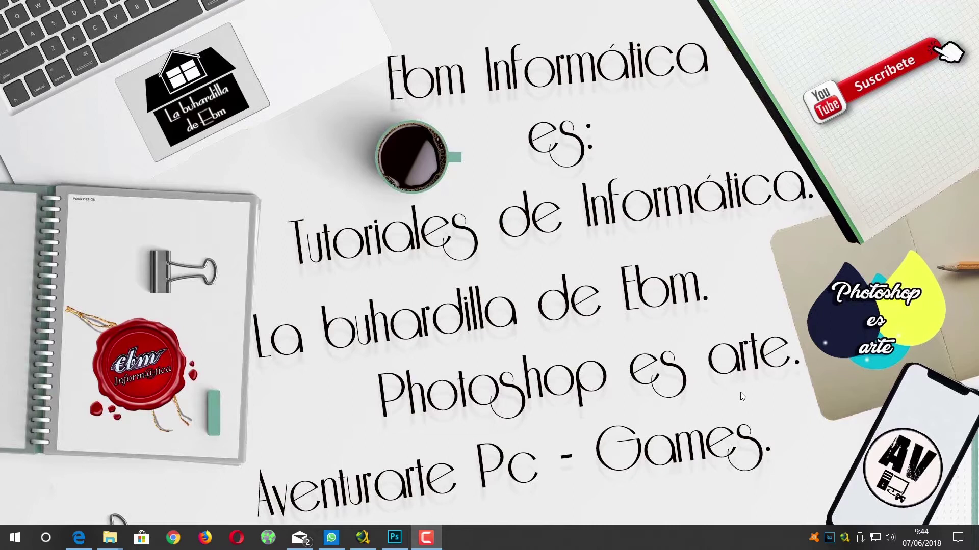
Launch Photoshop, open the recent photo 01.jpg and convert it to grayscale, discarding its colour
click(394, 537)
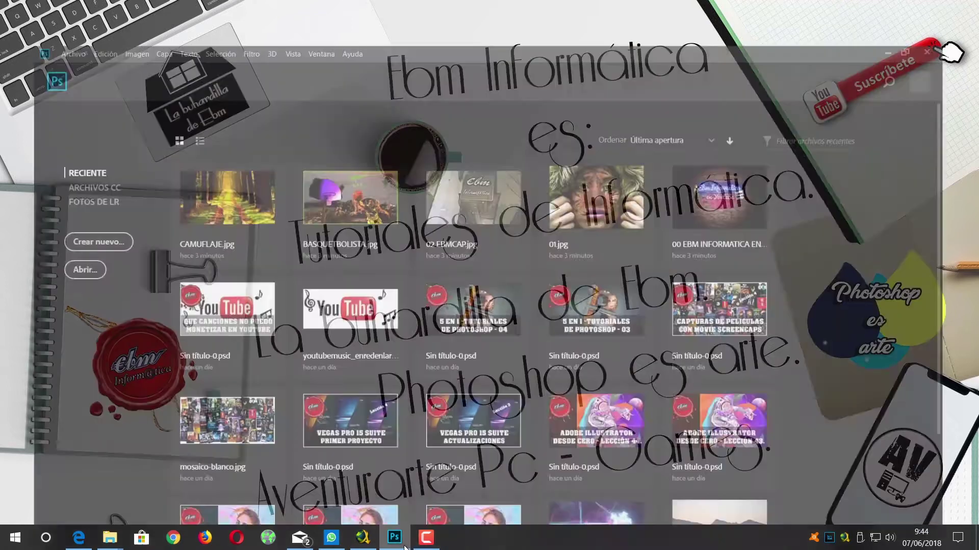
click(611, 164)
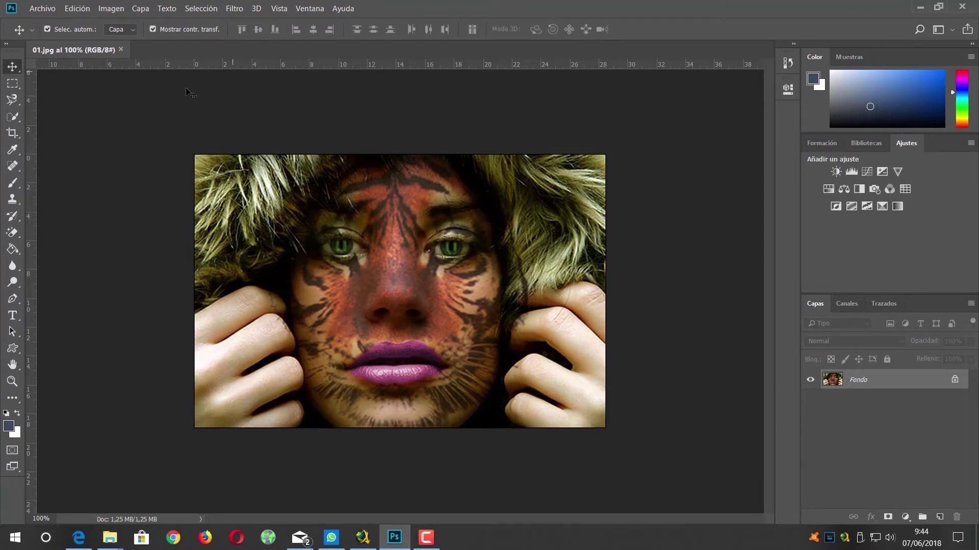
click(115, 9)
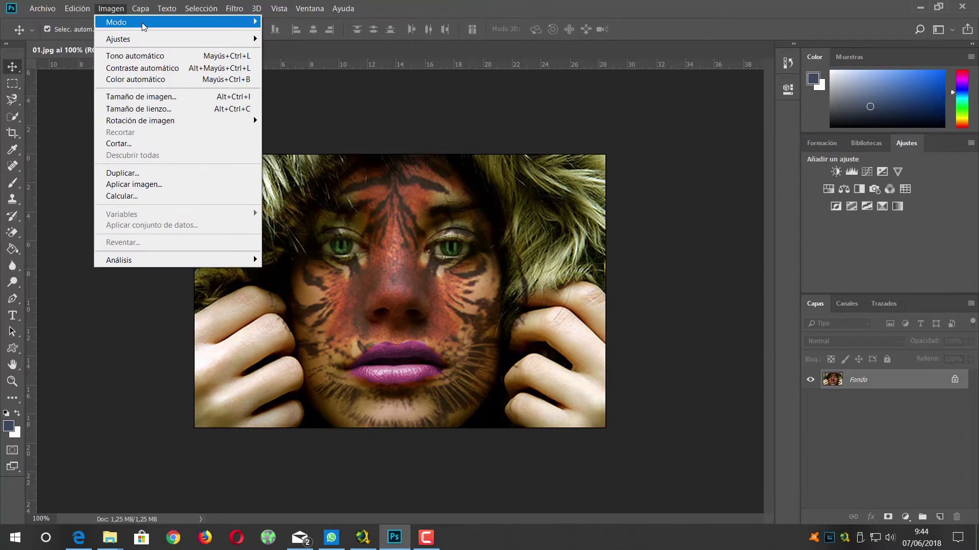
mouse_move(116, 23)
click(316, 39)
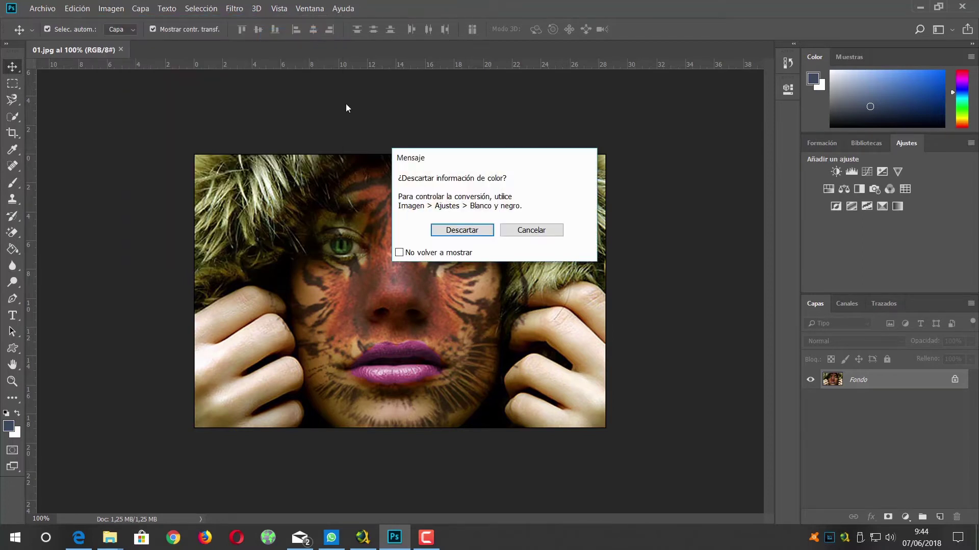
click(476, 234)
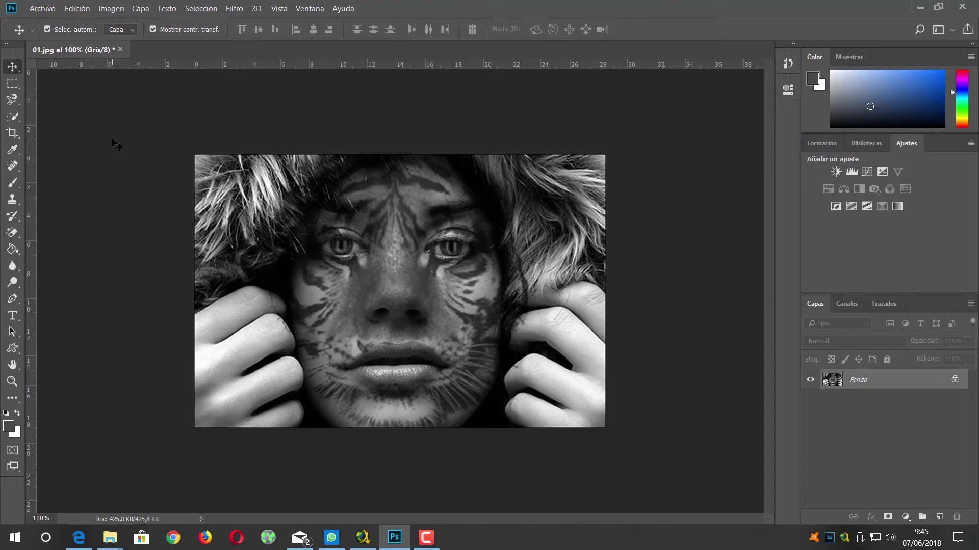
Save the grayscale photo as 00.jpg in JPEG format at quality 12
click(41, 8)
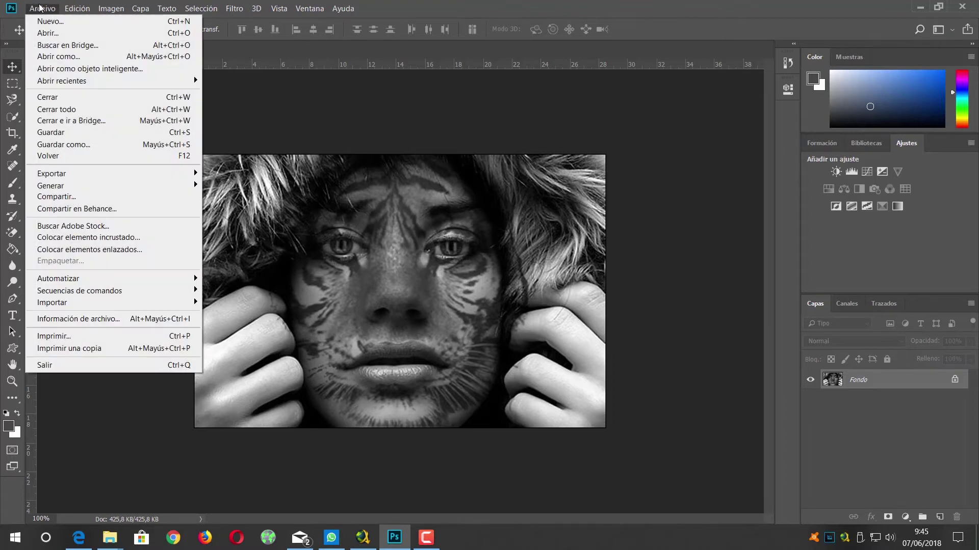
click(116, 146)
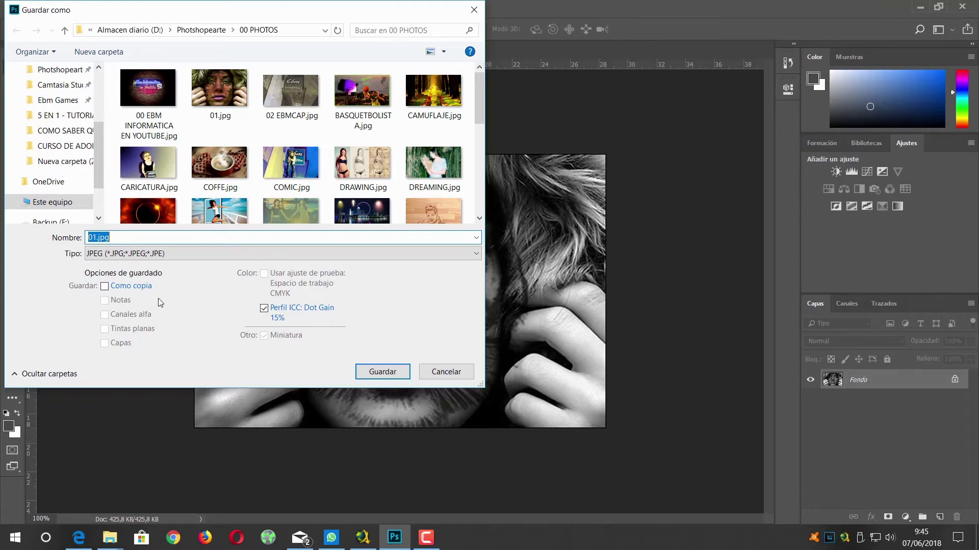
text(00)
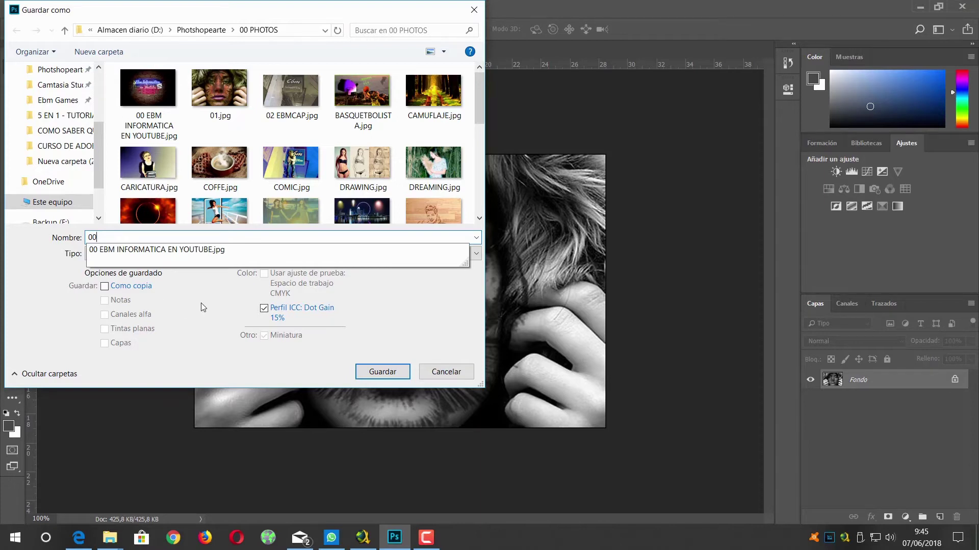
key(Escape)
click(397, 379)
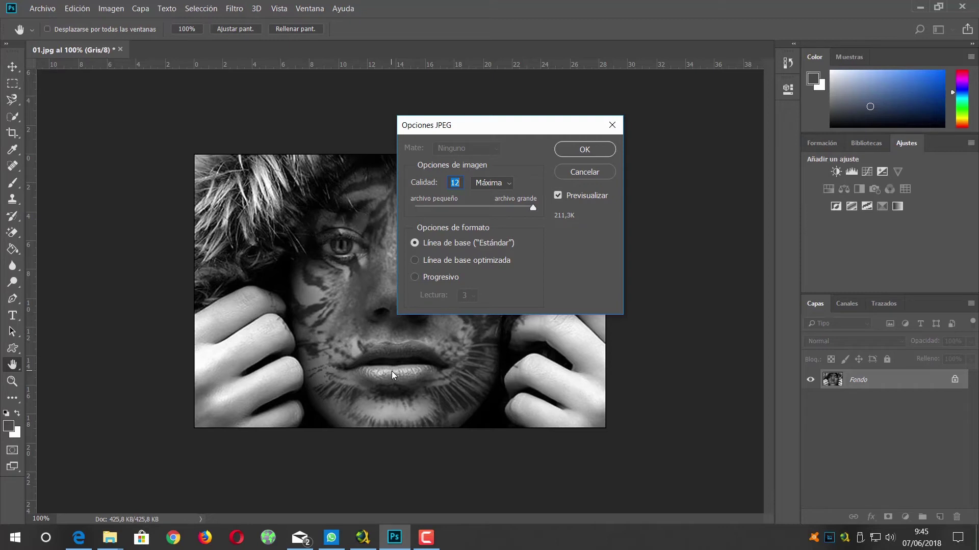
click(572, 148)
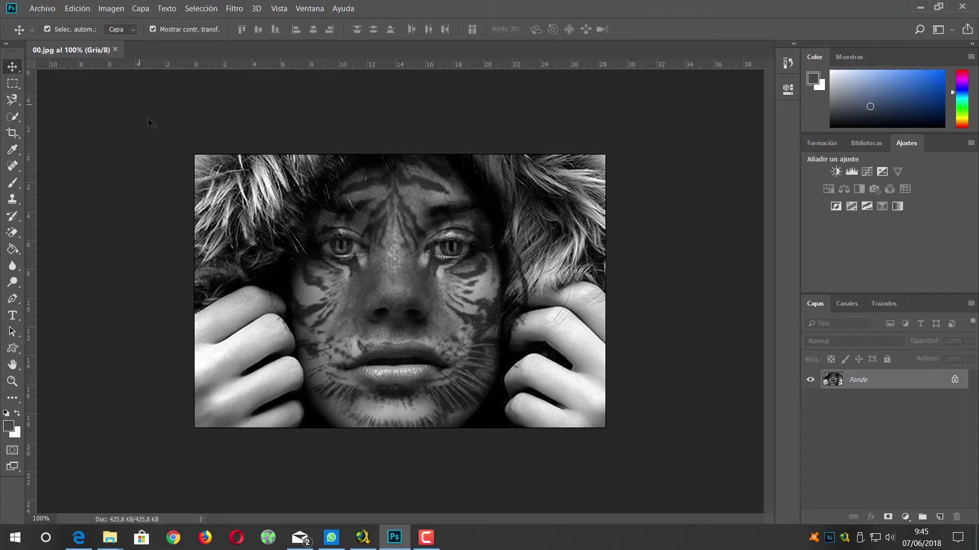
Convert the image to a black-and-green duotone and save it over 00.jpg
click(110, 8)
mouse_move(116, 23)
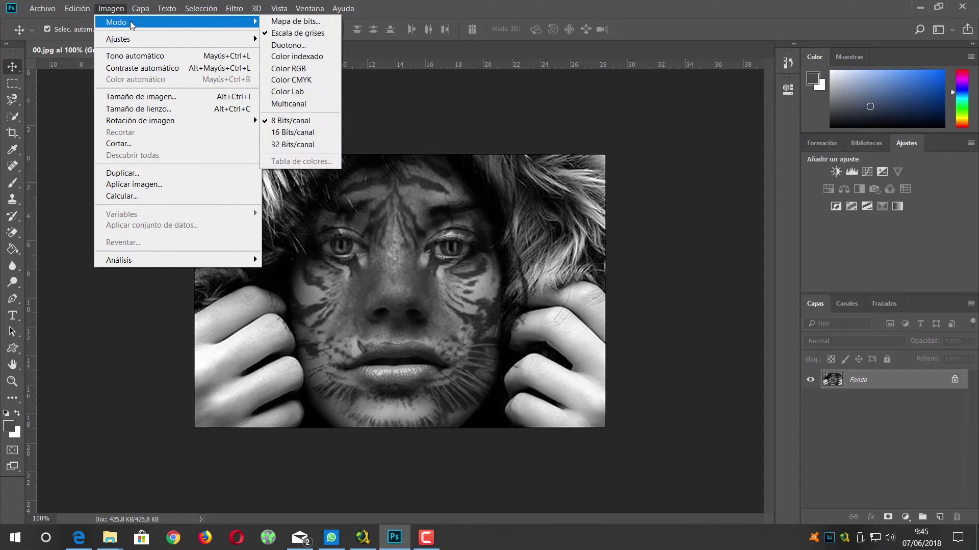
click(288, 45)
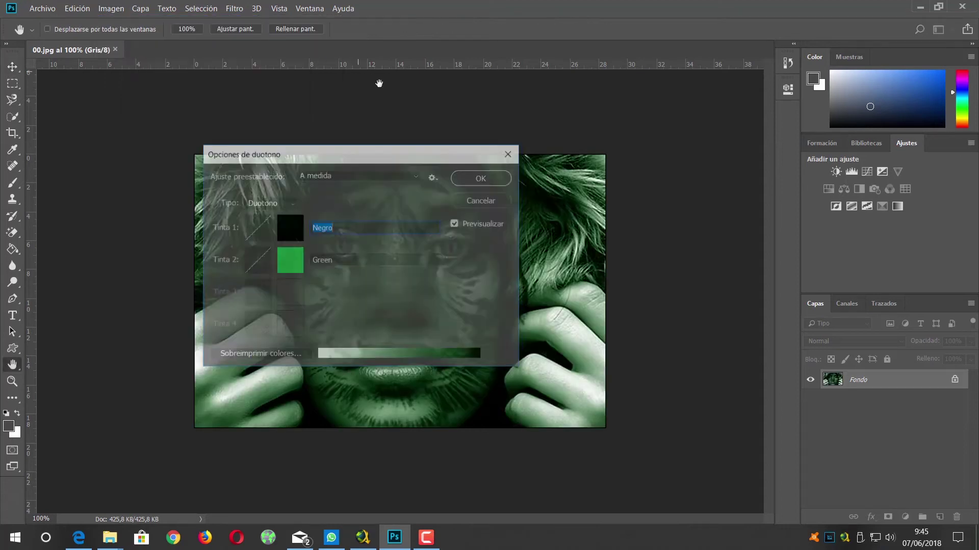
click(495, 177)
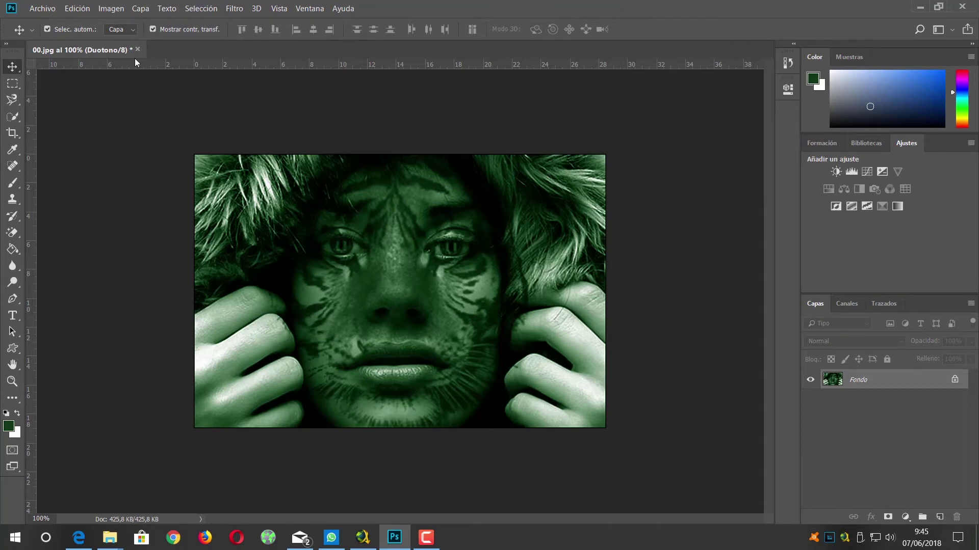
click(42, 9)
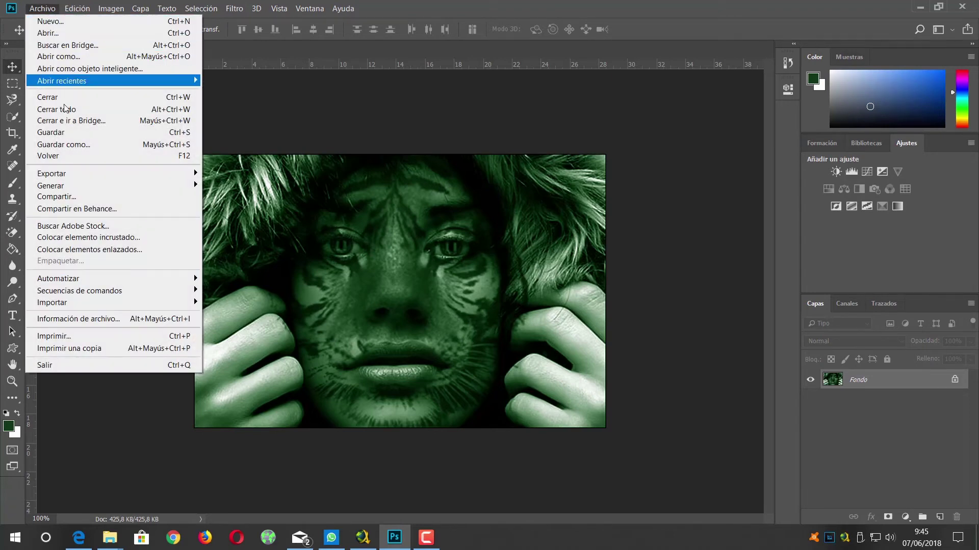
click(131, 133)
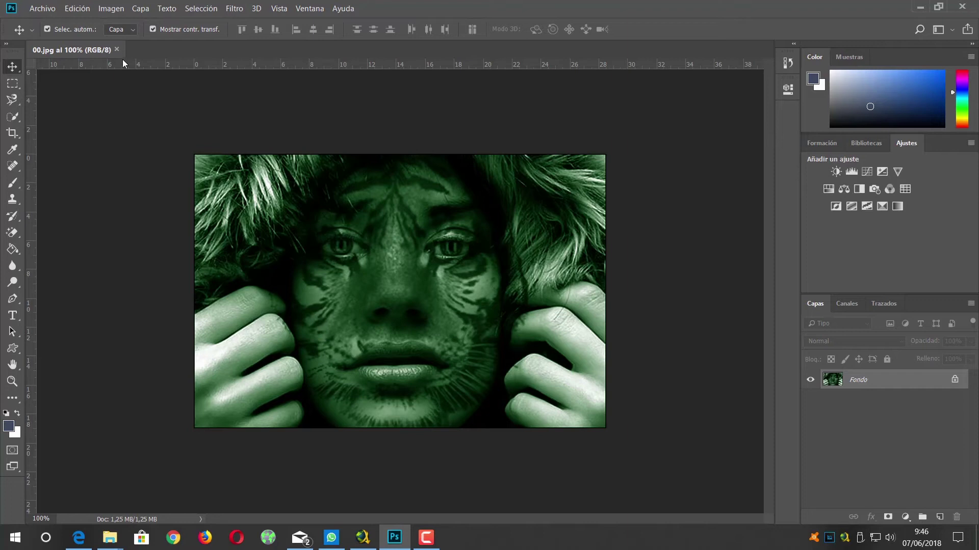
click(43, 9)
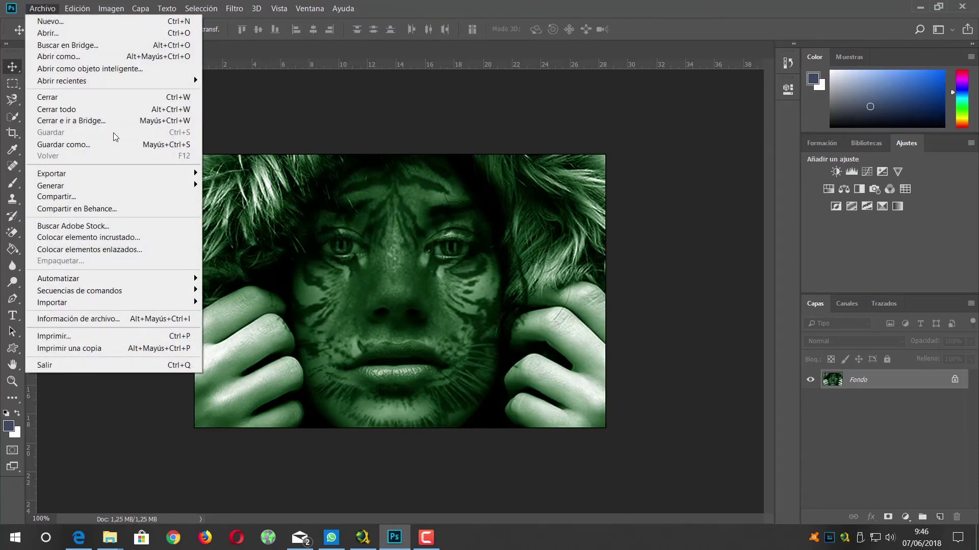
click(116, 147)
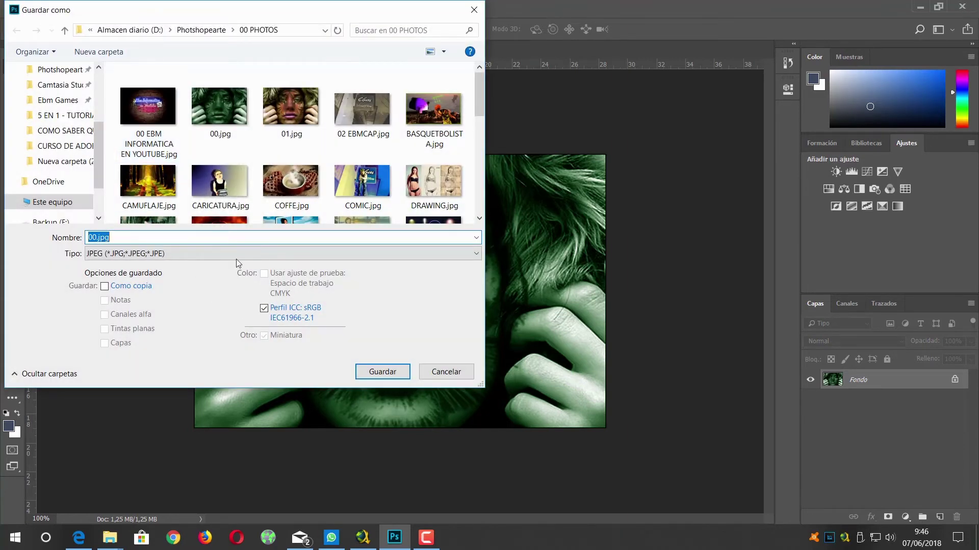
click(244, 258)
click(243, 267)
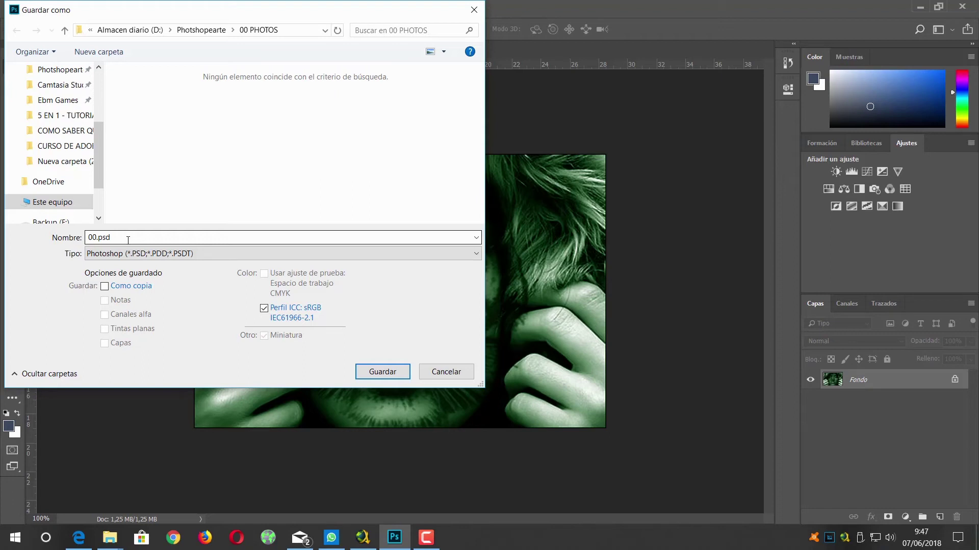
click(145, 253)
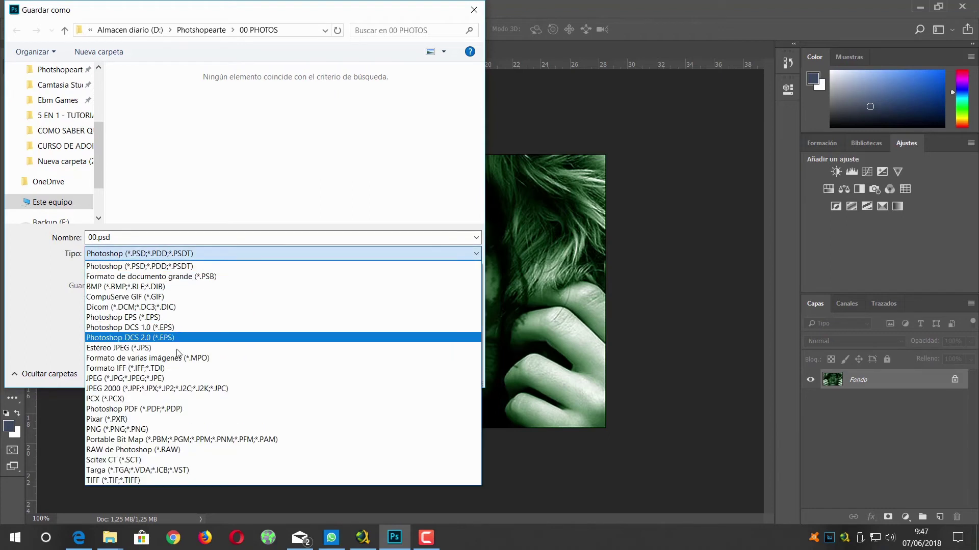
click(186, 377)
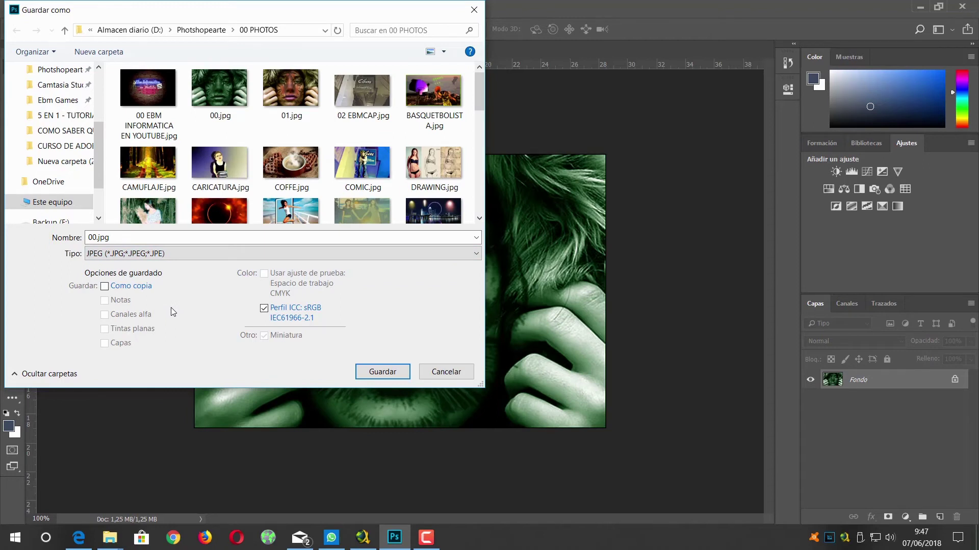
click(163, 255)
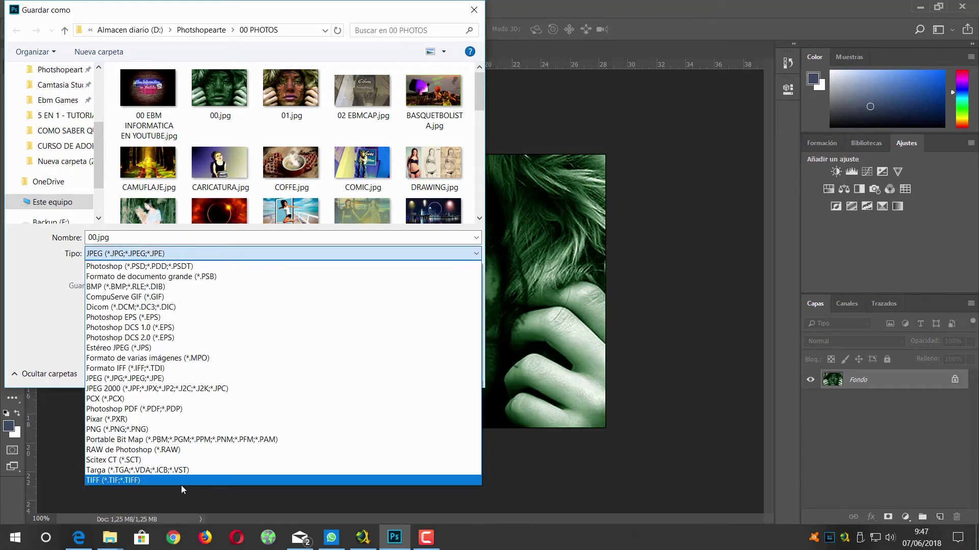
click(194, 482)
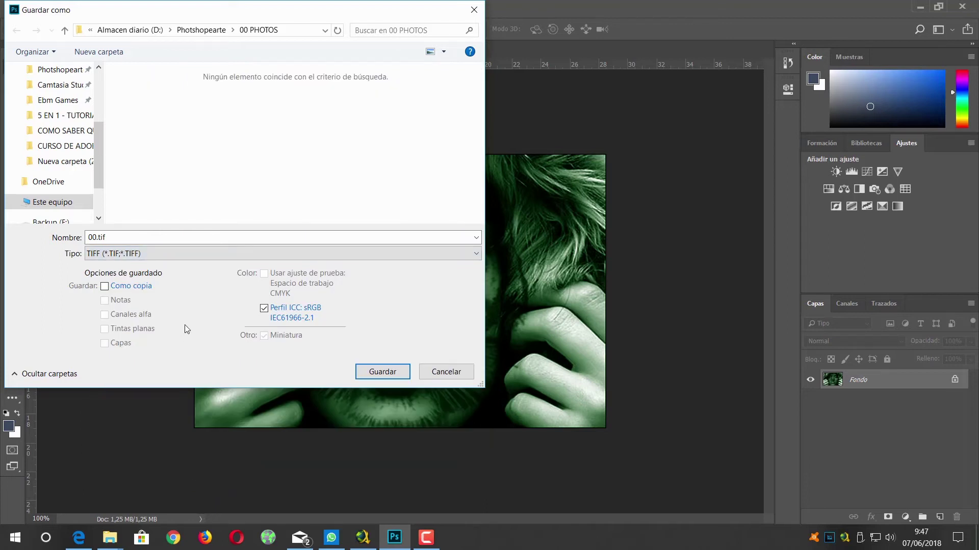
click(195, 254)
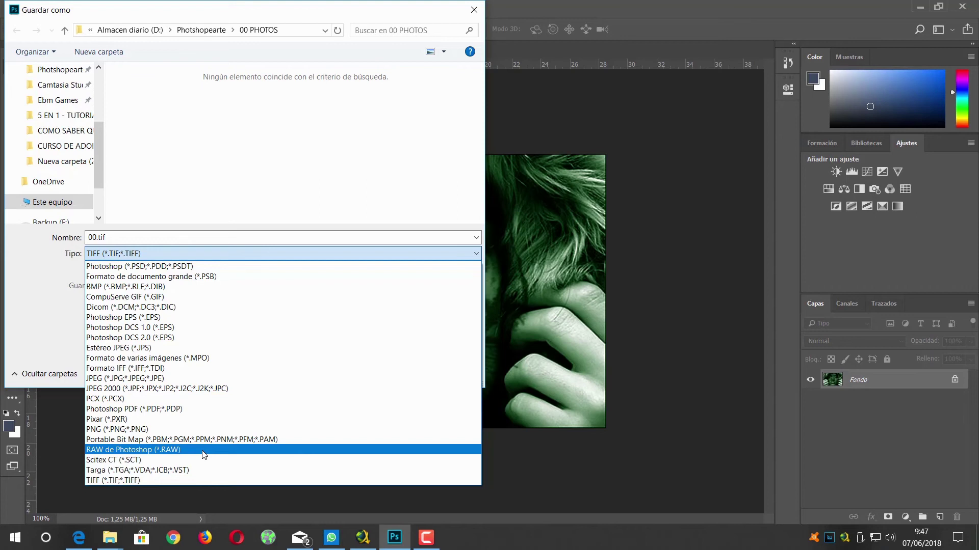
click(15, 283)
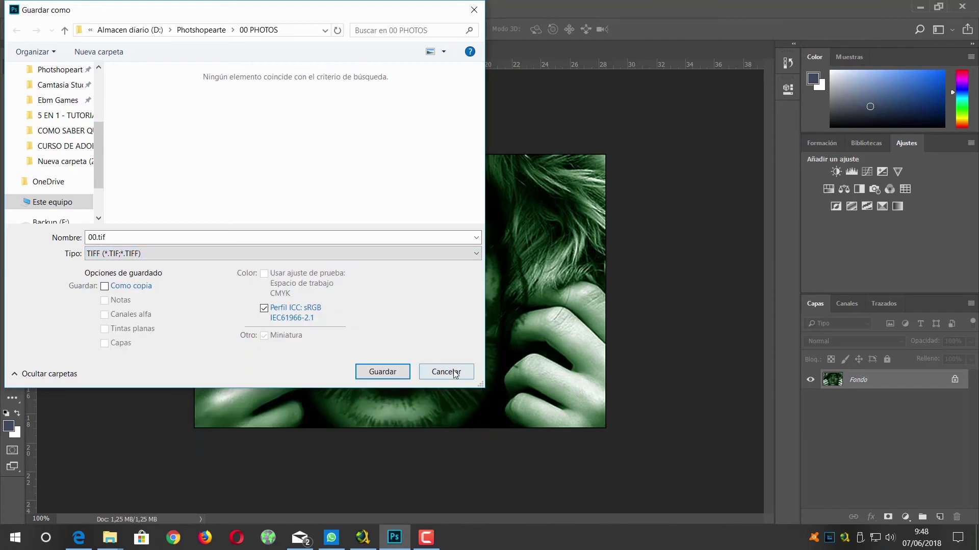
click(446, 371)
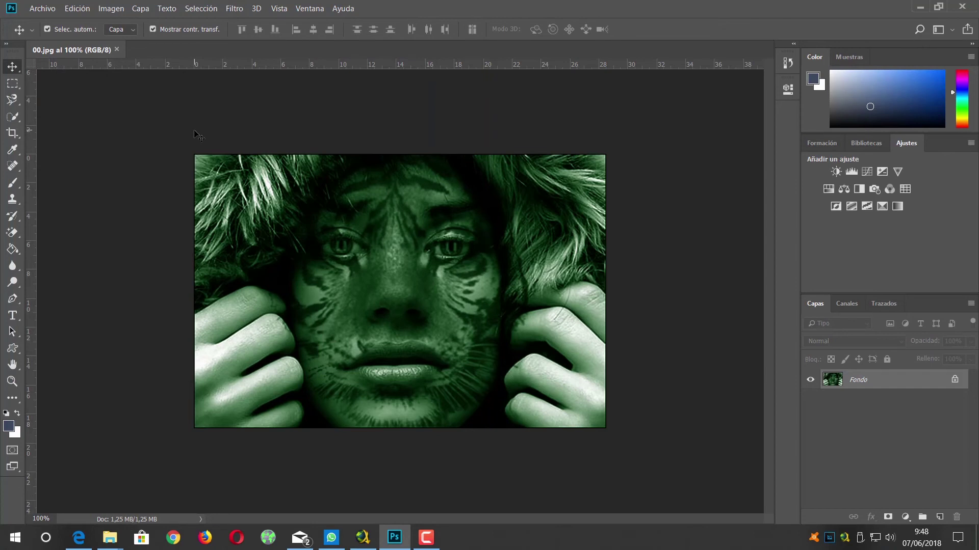
click(77, 10)
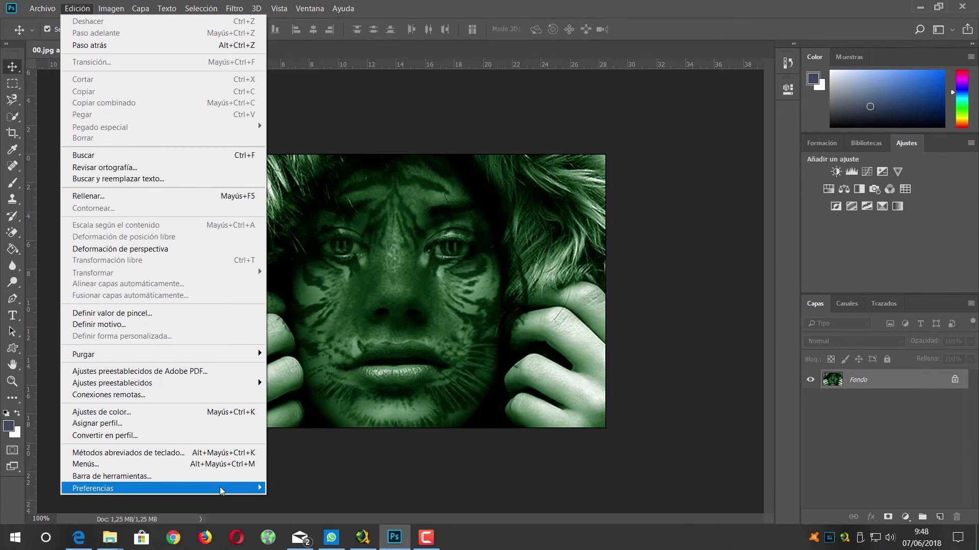
click(286, 266)
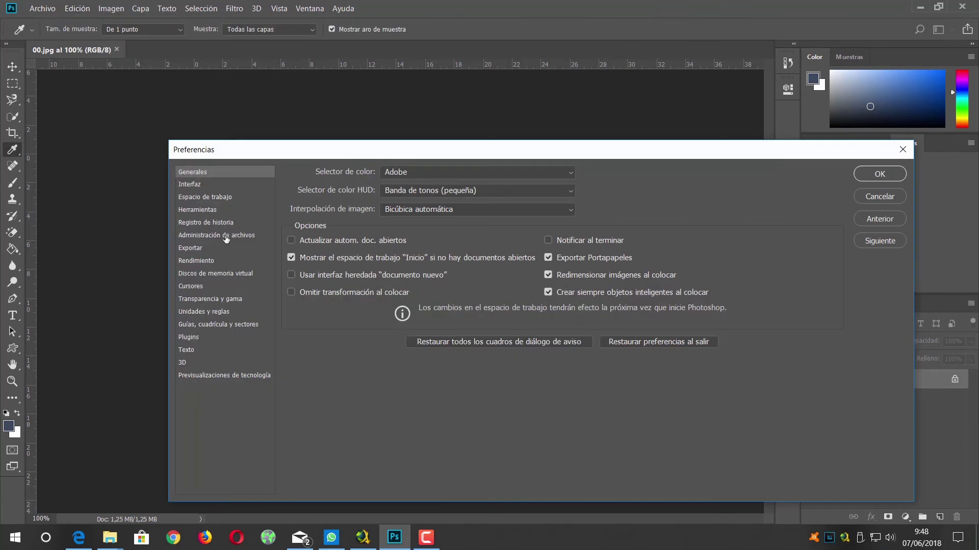
click(226, 236)
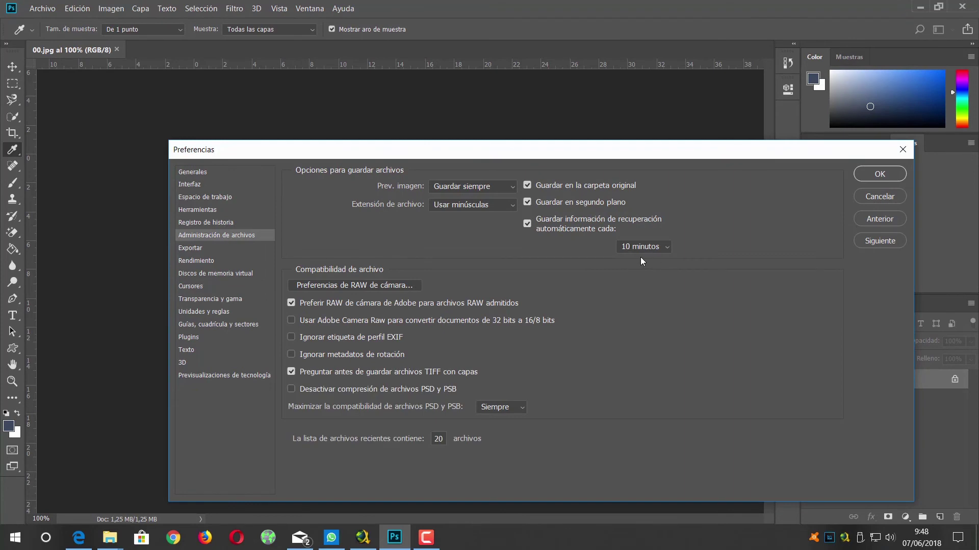
click(665, 249)
click(882, 198)
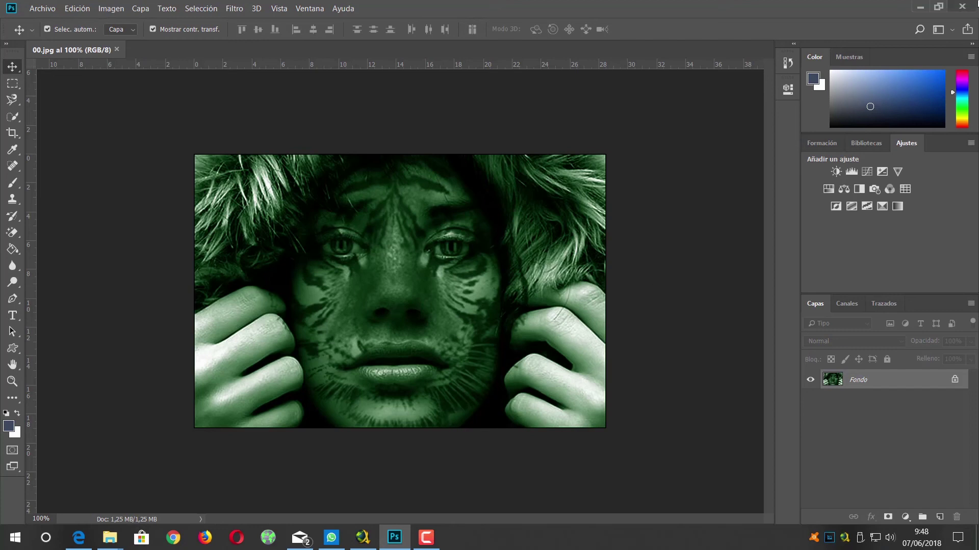
Minimize the Photoshop window to reveal the Windows desktop
click(920, 8)
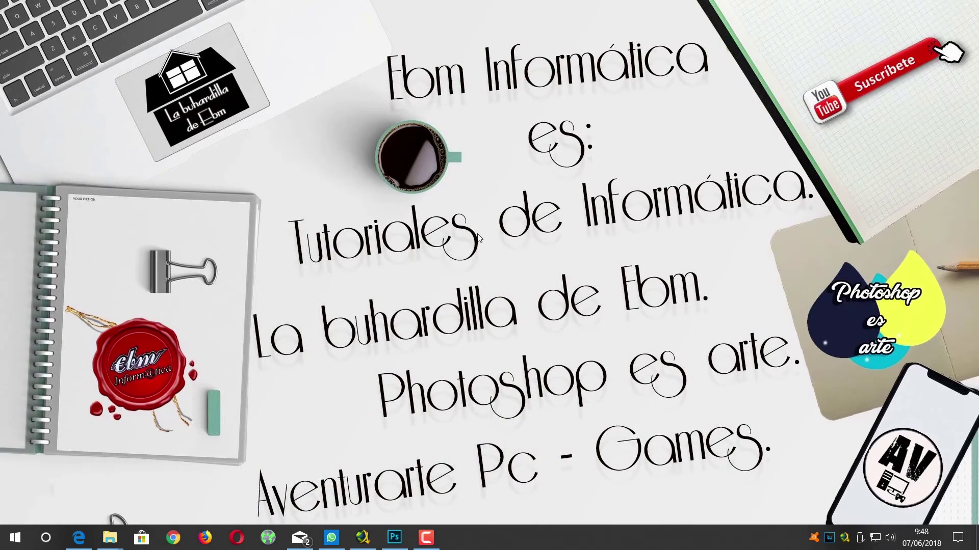